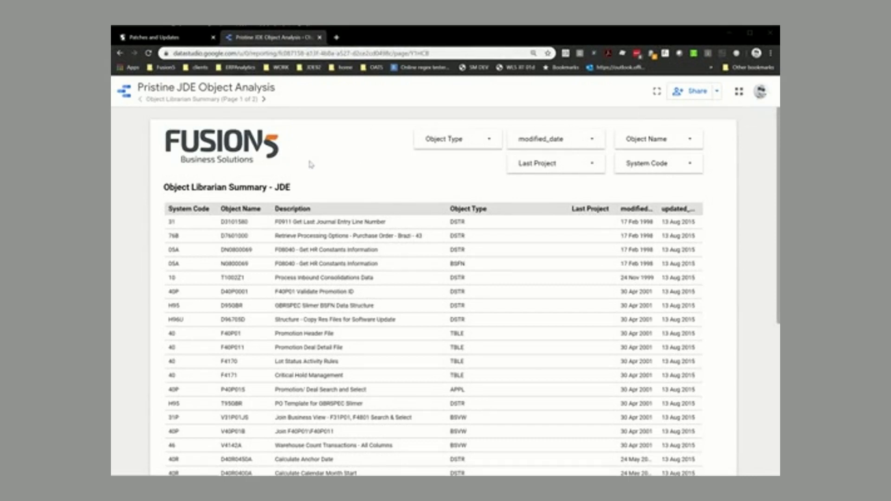
Step: Look through the Object Librarian Summary table and the options of its Object Type filter
scroll(324, 194, down, 3)
scroll(324, 194, up, 3)
scroll(367, 278, down, 10)
scroll(370, 295, up, 8)
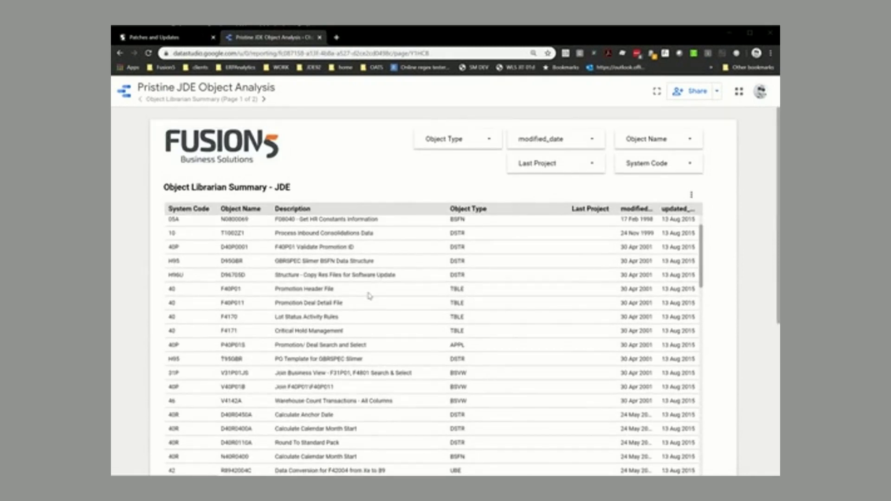
click(444, 144)
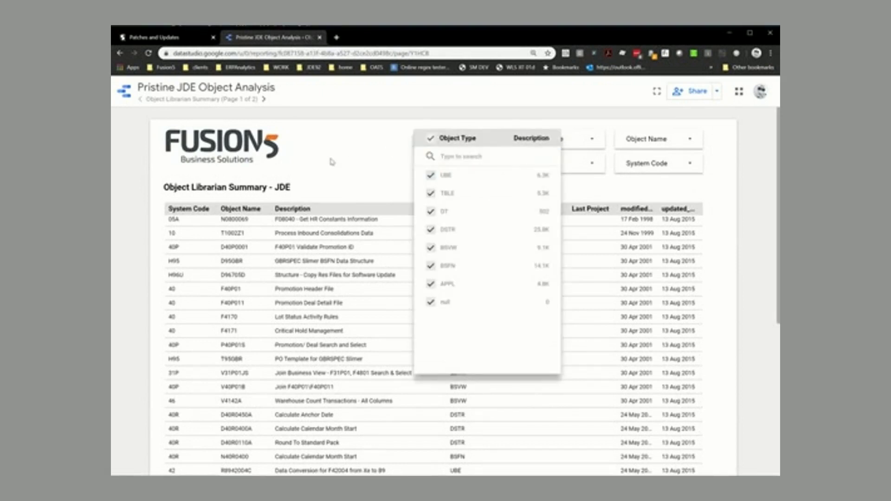
mouse_move(534, 179)
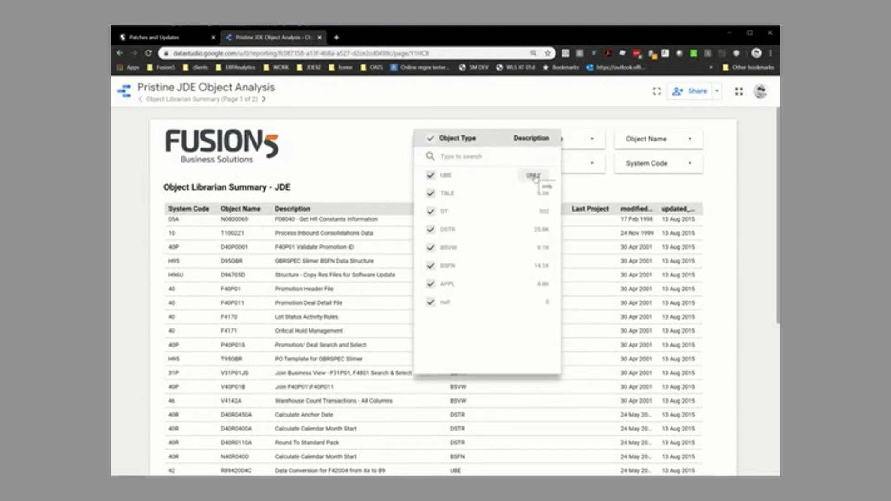
click(386, 164)
Step: Examine the rest of the object list and the slices of the system code and object type pie charts
scroll(380, 186, down, 4)
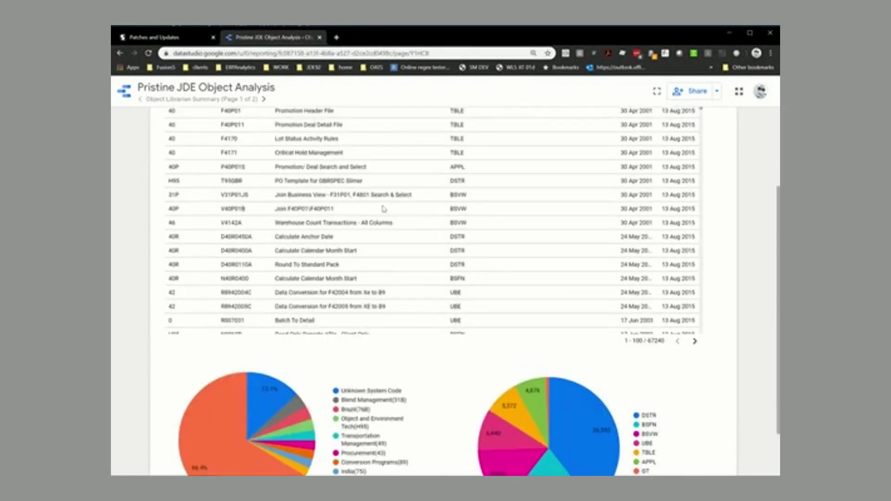
scroll(384, 209, up, 5)
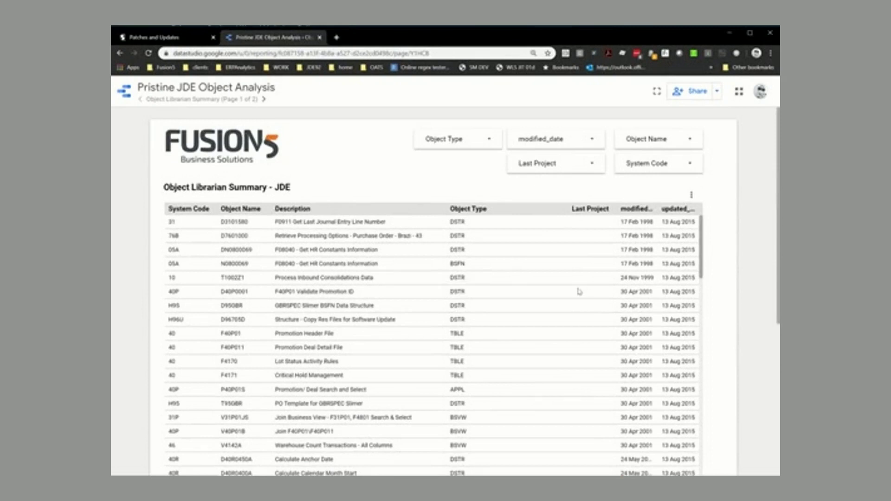
scroll(555, 315, down, 10)
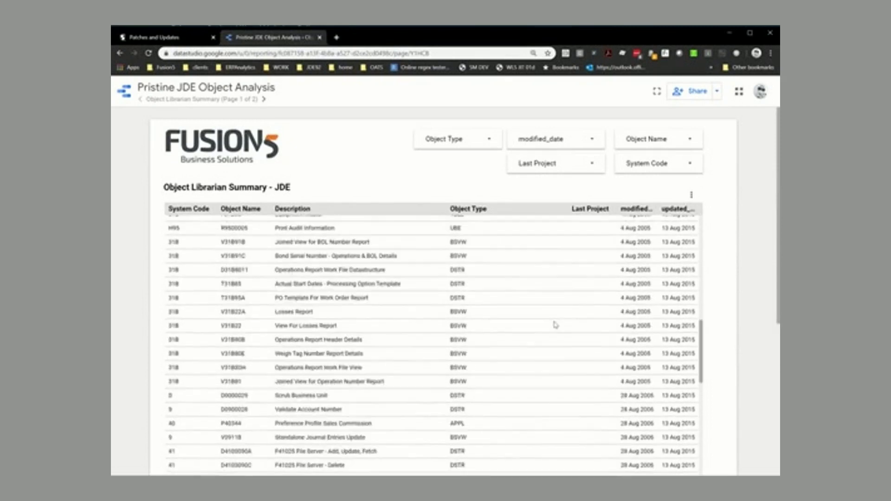
scroll(556, 325, down, 10)
scroll(753, 436, down, 1)
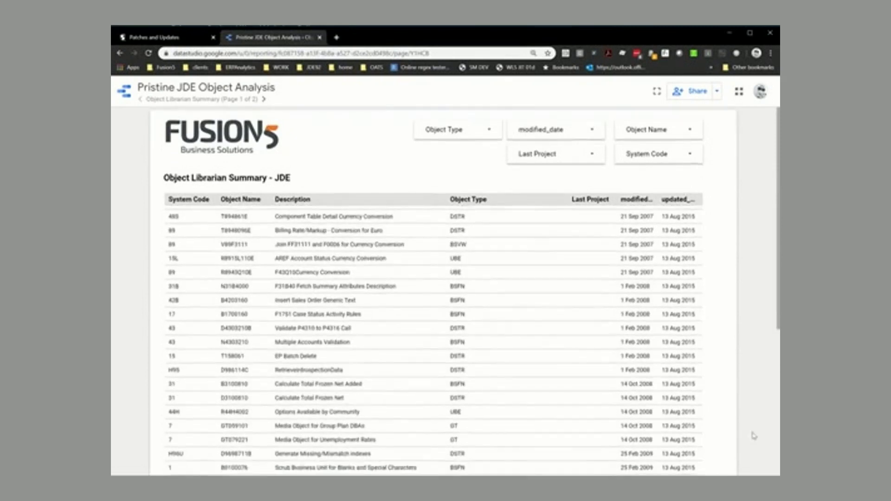
scroll(754, 436, down, 5)
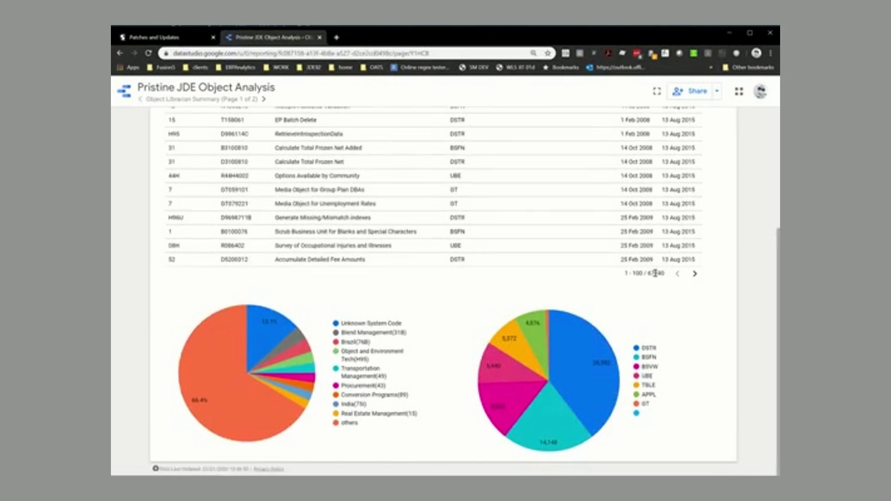
mouse_move(579, 386)
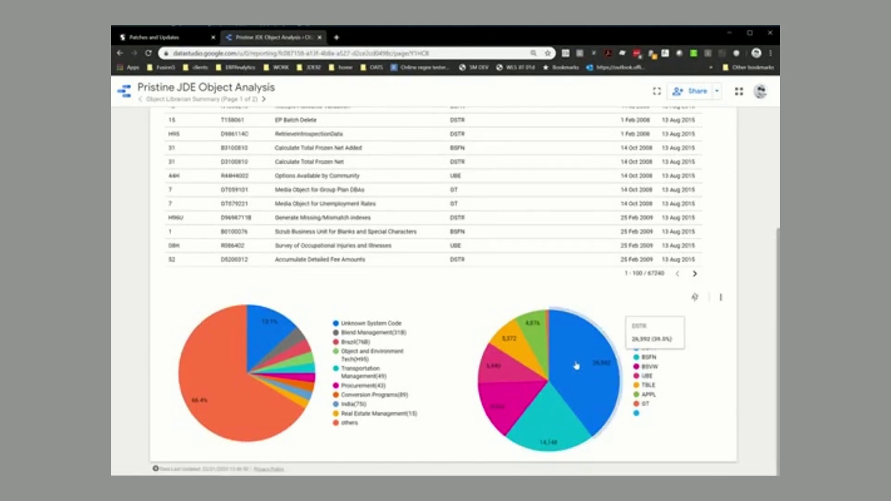
mouse_move(551, 435)
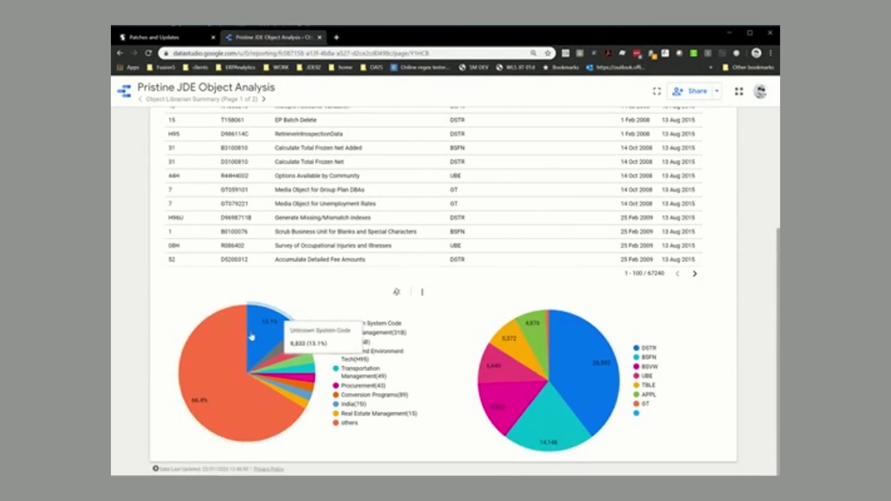
mouse_move(305, 355)
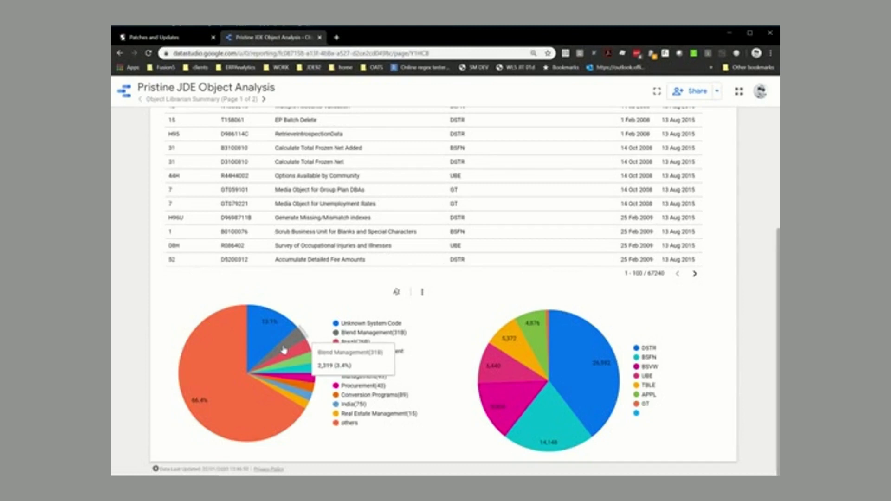
Step: Filter the report to the Blend Management(31B) slice of the system code chart and review the matching objects
click(284, 351)
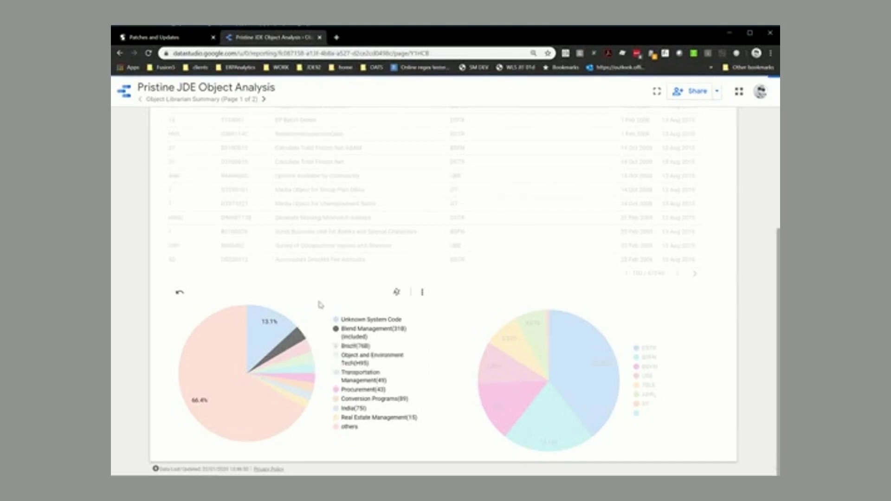
scroll(320, 304, up, 3)
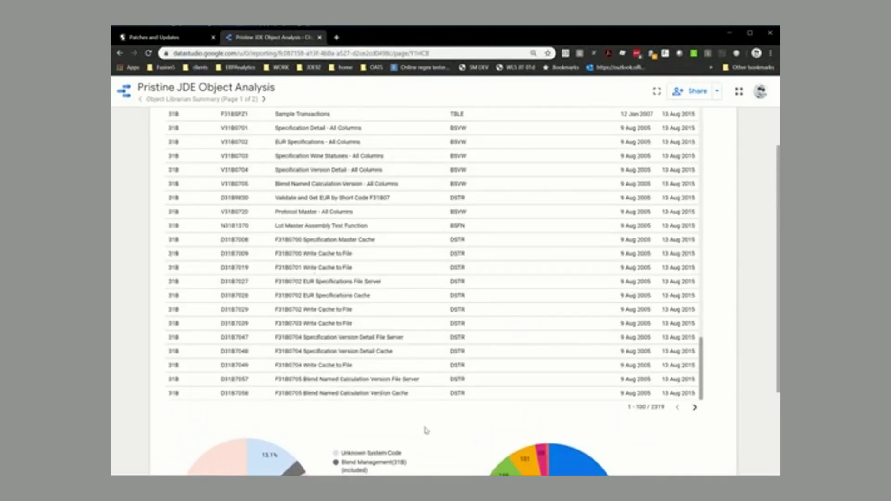
scroll(279, 245, up, 15)
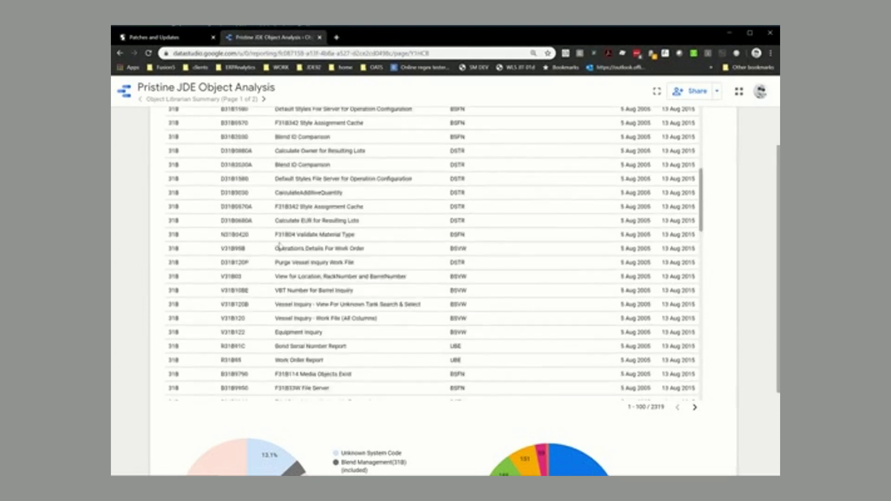
scroll(279, 245, up, 5)
Step: Inspect the object type breakdown for Blend Management(31B) and clear the system code chart's filter
scroll(279, 245, down, 20)
scroll(494, 410, down, 3)
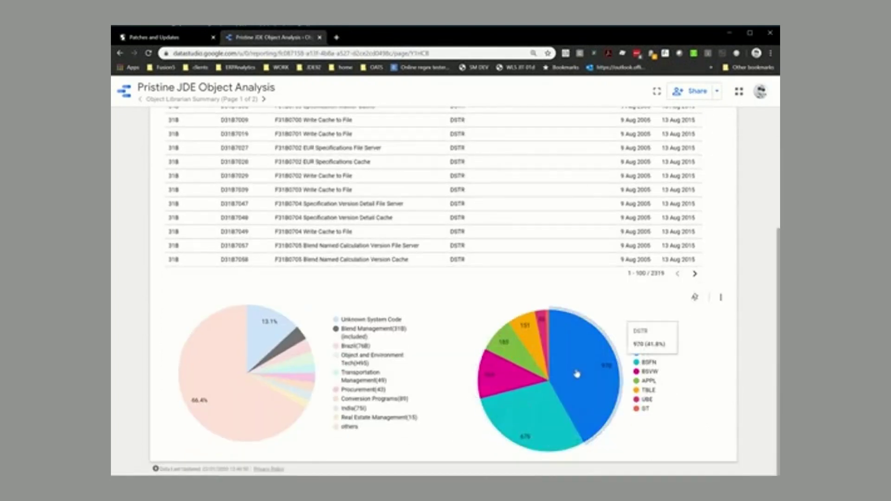
mouse_move(511, 424)
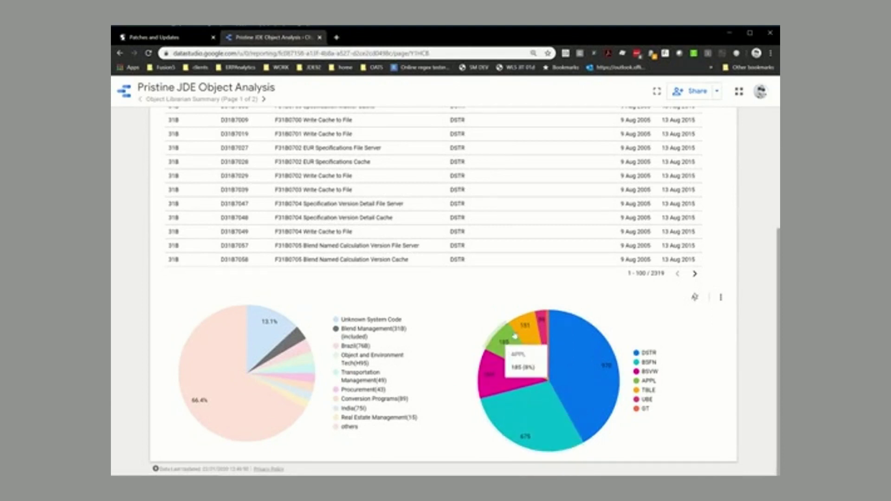
scroll(424, 297, up, 5)
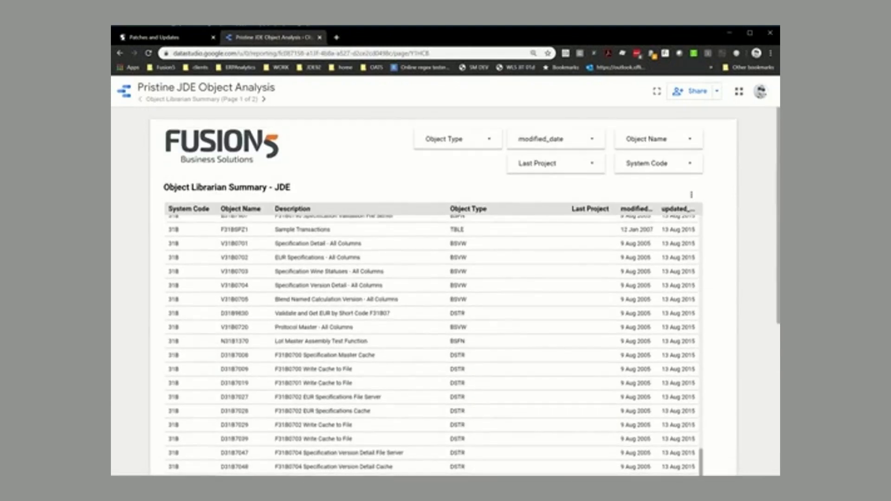
scroll(378, 408, down, 5)
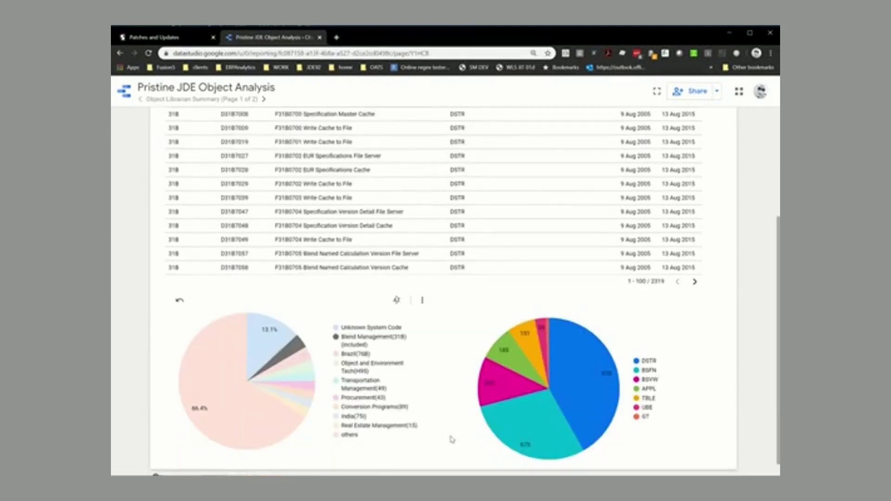
click(180, 293)
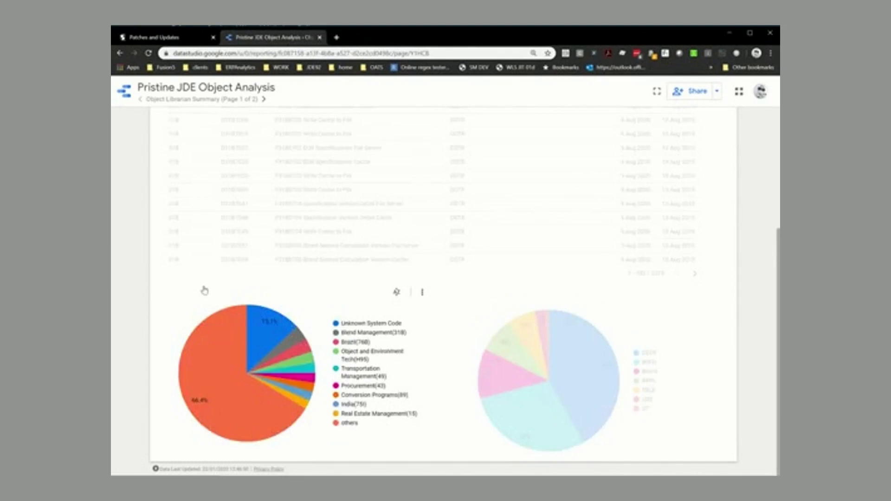
Step: Review the fields available for sorting the Object Librarian Summary table without changing the sort order
scroll(401, 350, up, 5)
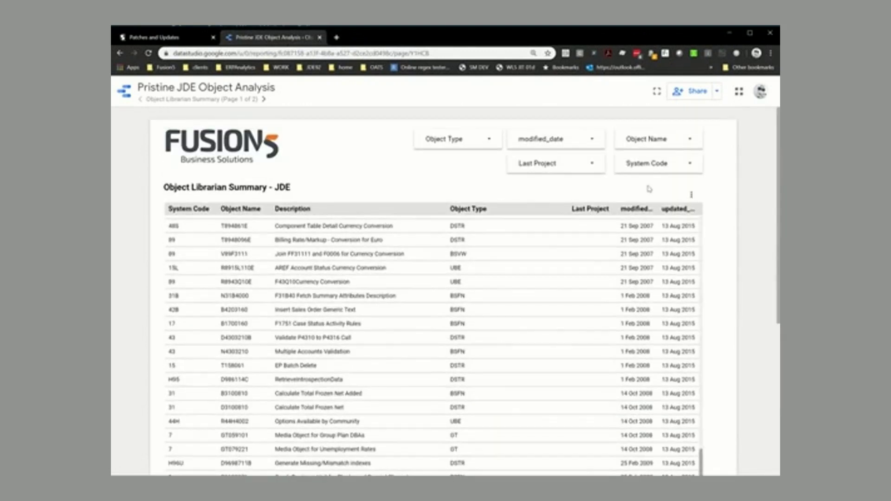
click(691, 195)
mouse_move(692, 199)
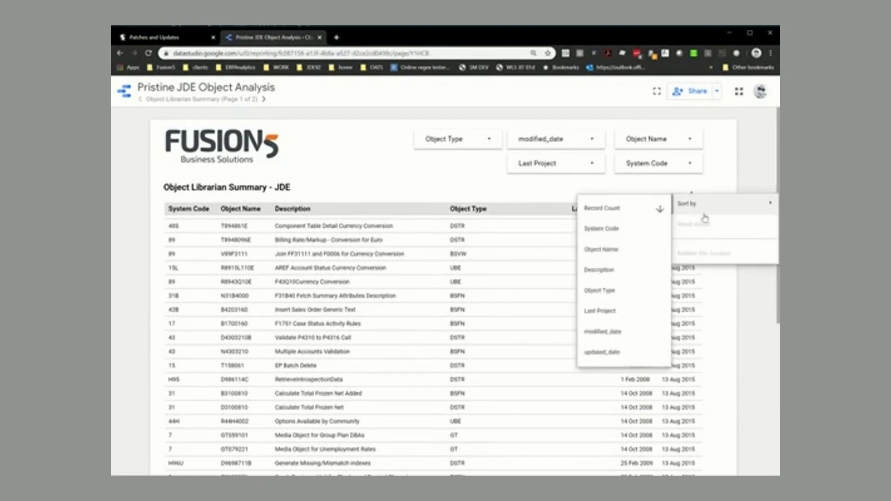
click(515, 187)
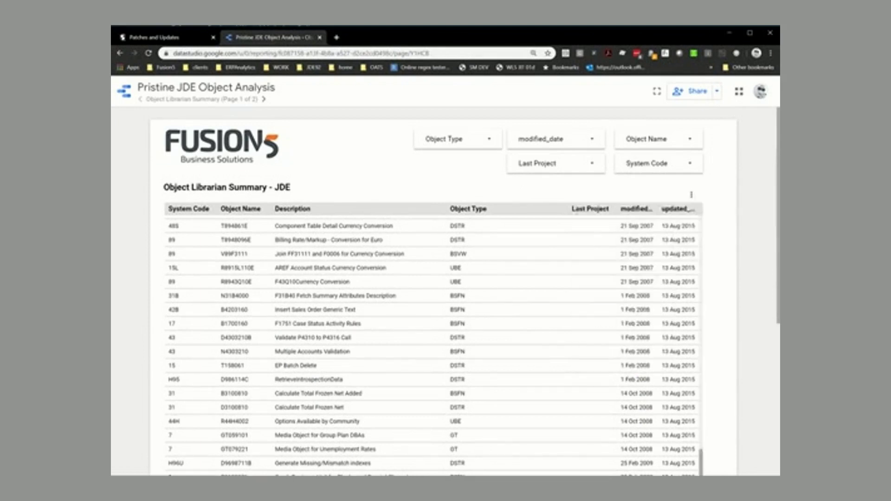
click(691, 195)
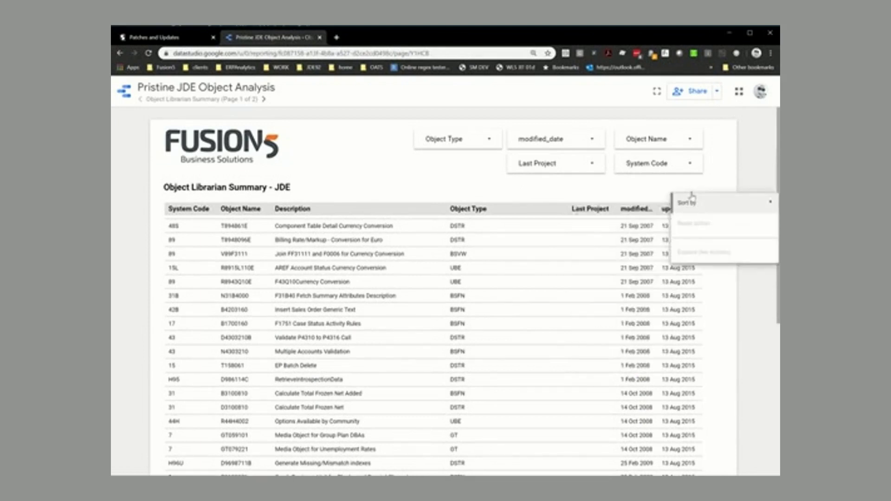
mouse_move(691, 202)
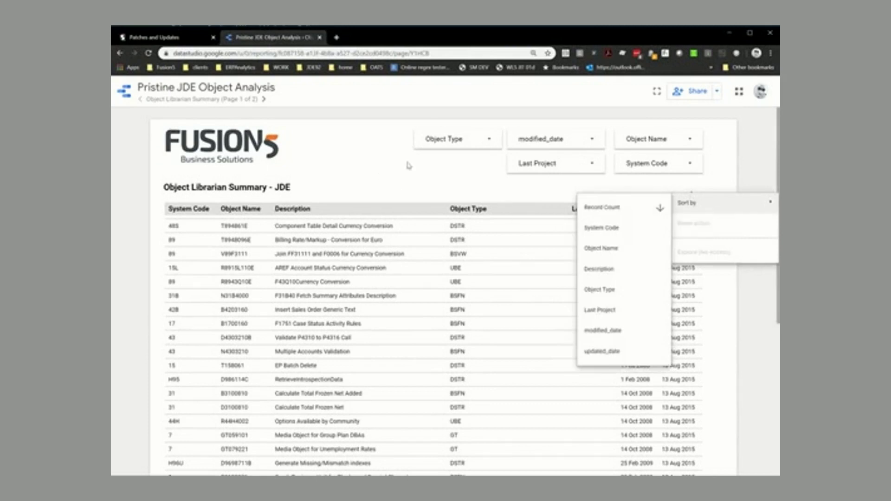
click(471, 177)
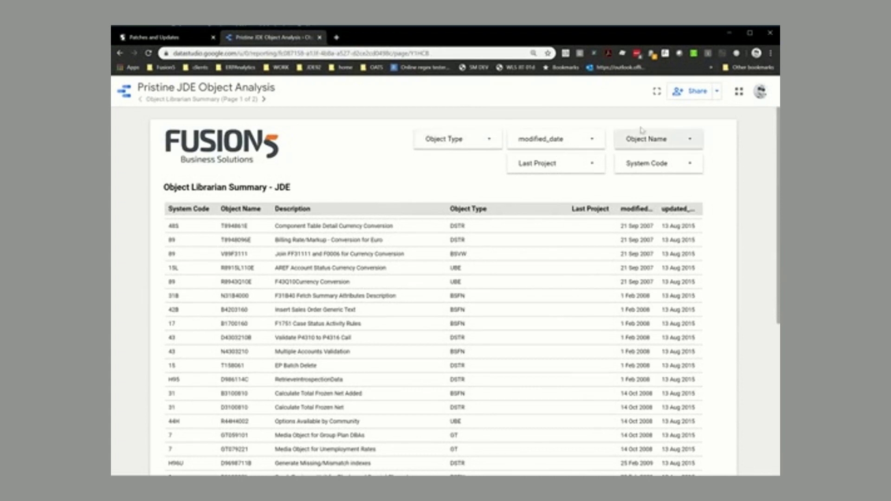
Step: Filter the Object Librarian Summary to the UBE object type and to only the object name R42565
click(482, 143)
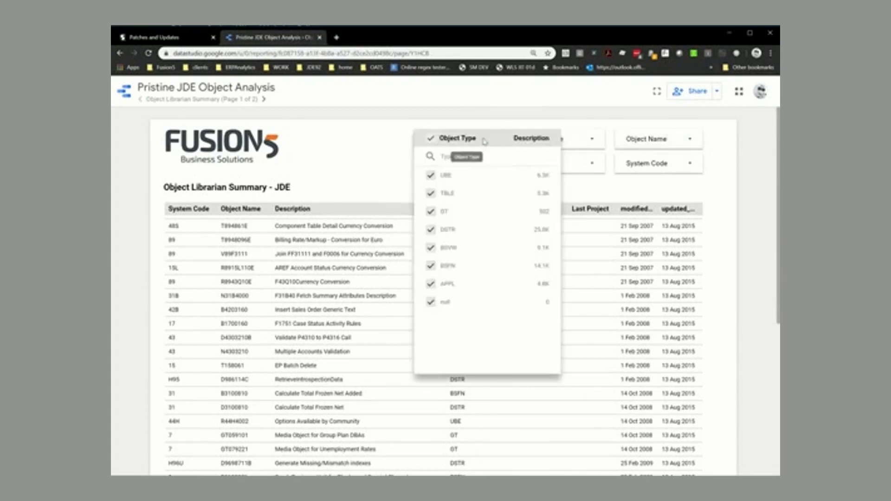
click(531, 175)
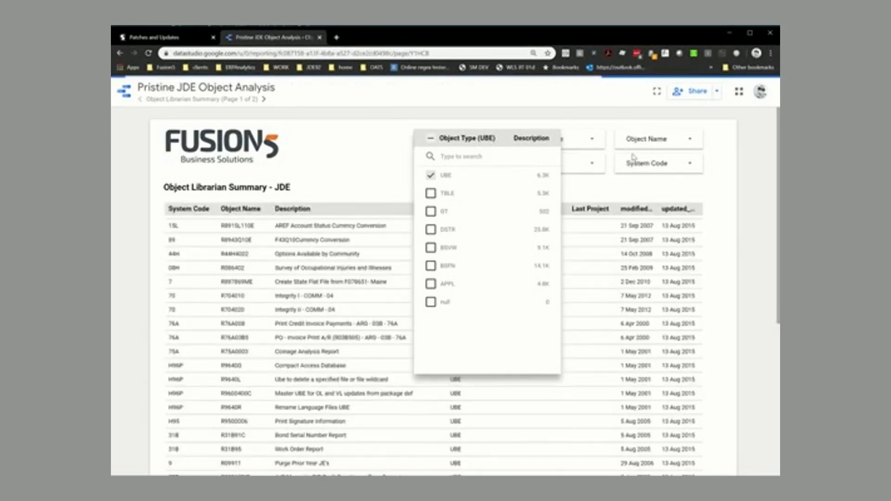
click(657, 142)
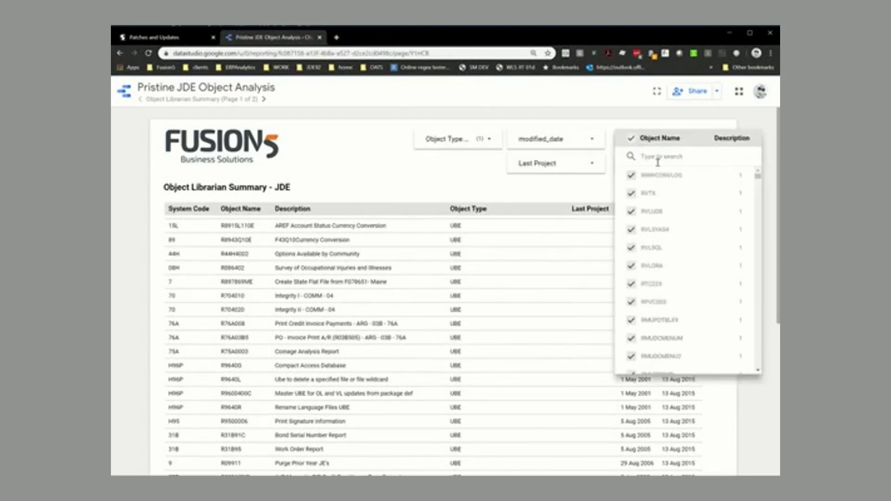
text(R42565)
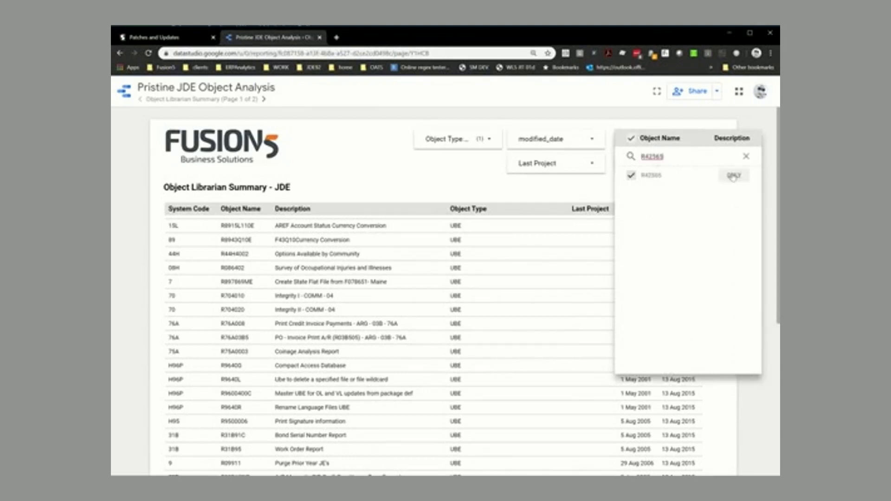
click(733, 176)
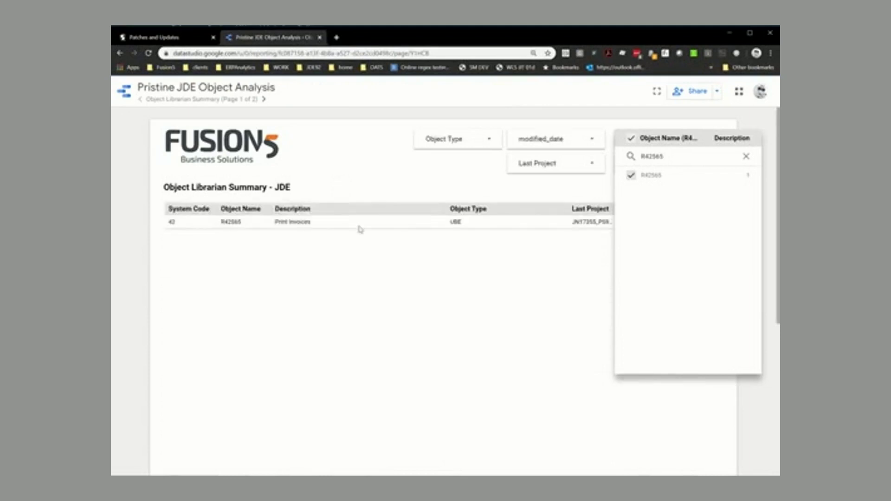
click(358, 188)
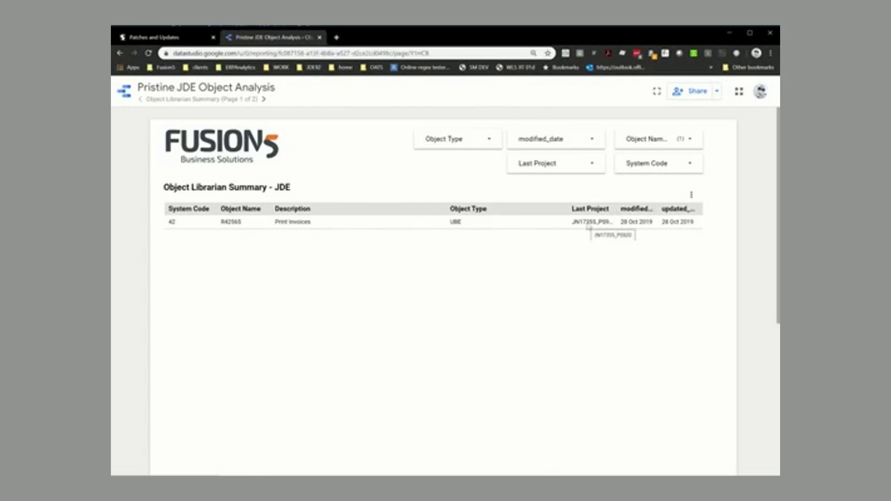
Step: Open the ESU Summary page and filter it to only the package name JN17355
click(199, 101)
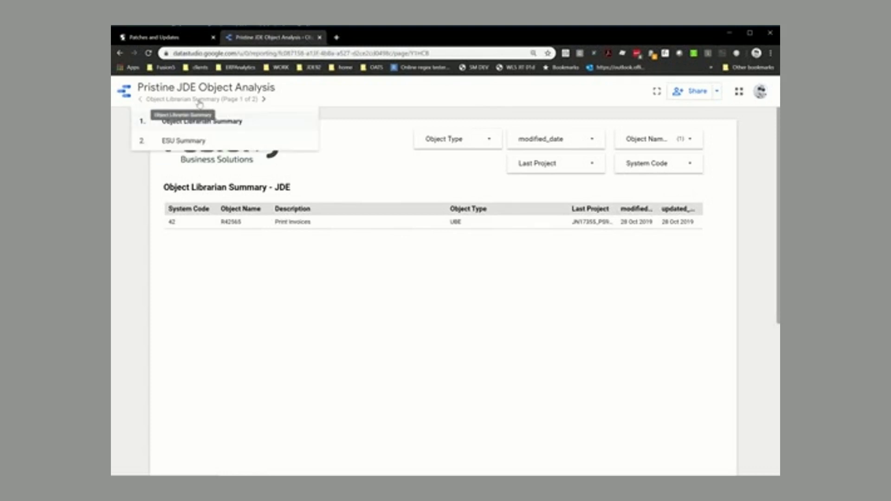
click(197, 145)
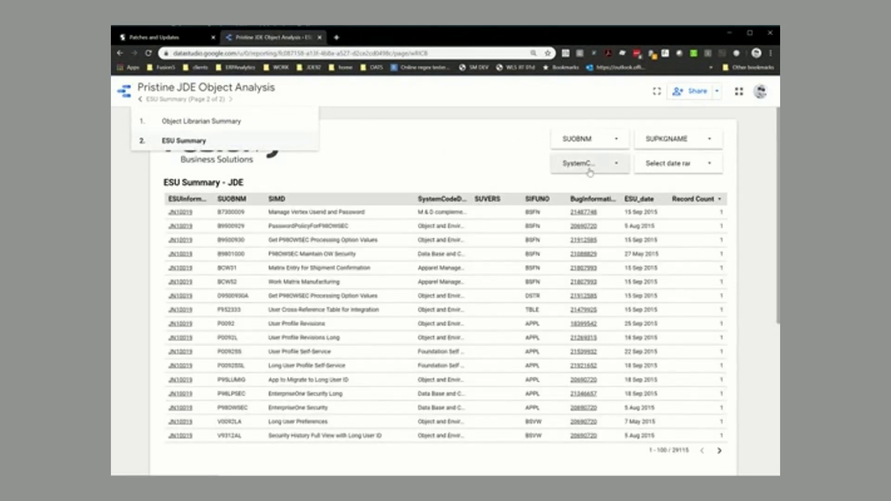
click(666, 138)
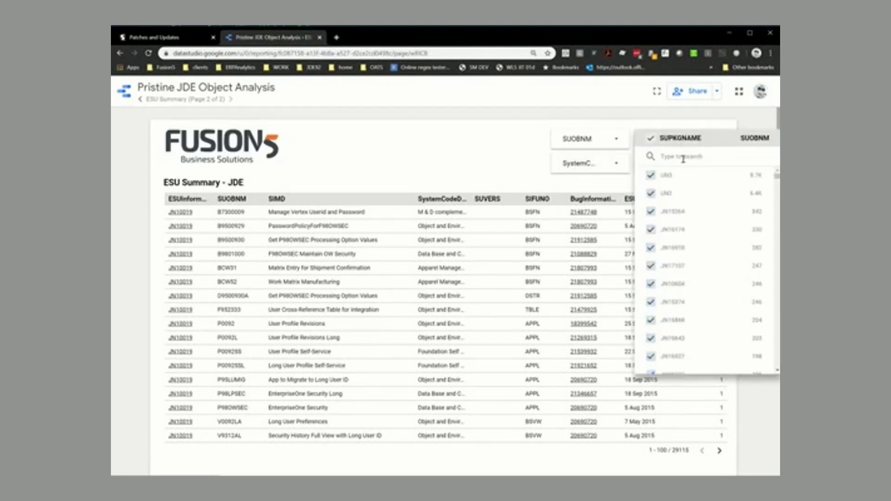
text(17355)
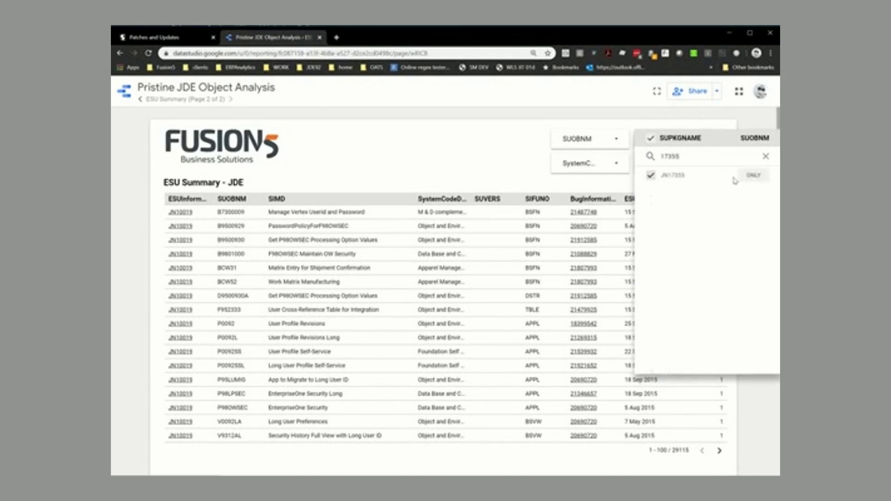
click(754, 175)
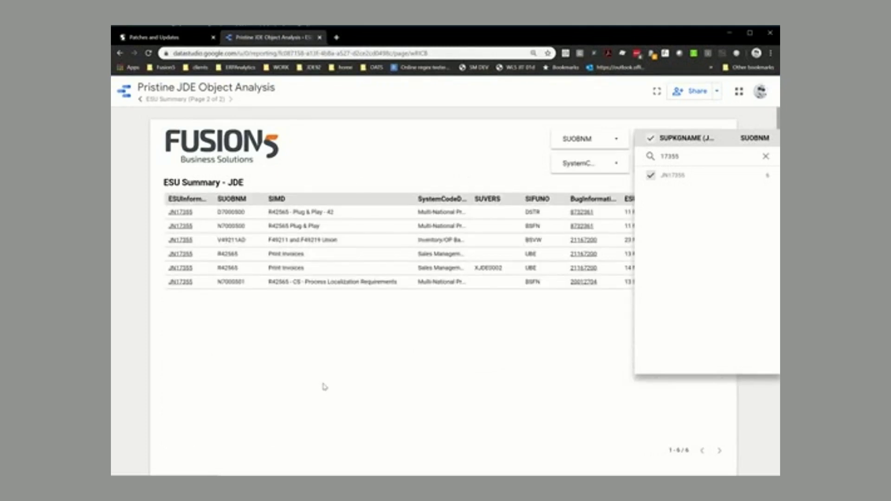
click(313, 368)
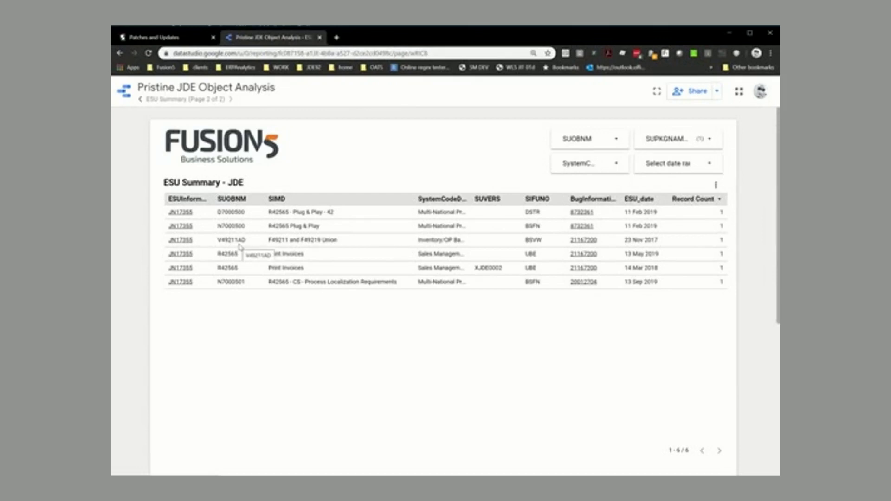
Step: Examine the system code and object type charts for the JN17355 package in the ESU Summary
scroll(235, 291, down, 5)
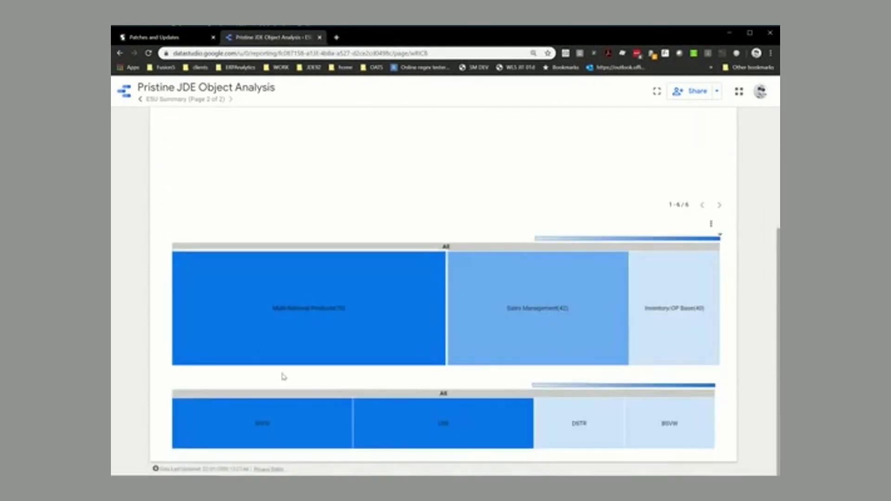
mouse_move(310, 319)
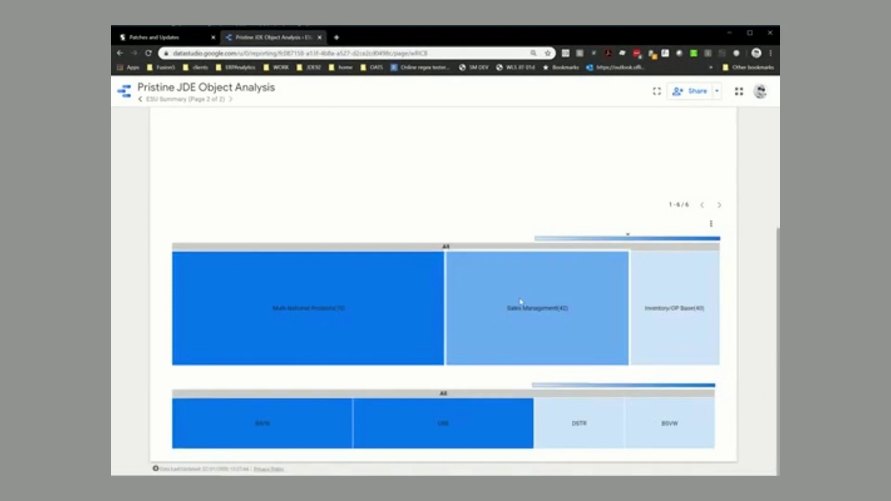
mouse_move(706, 318)
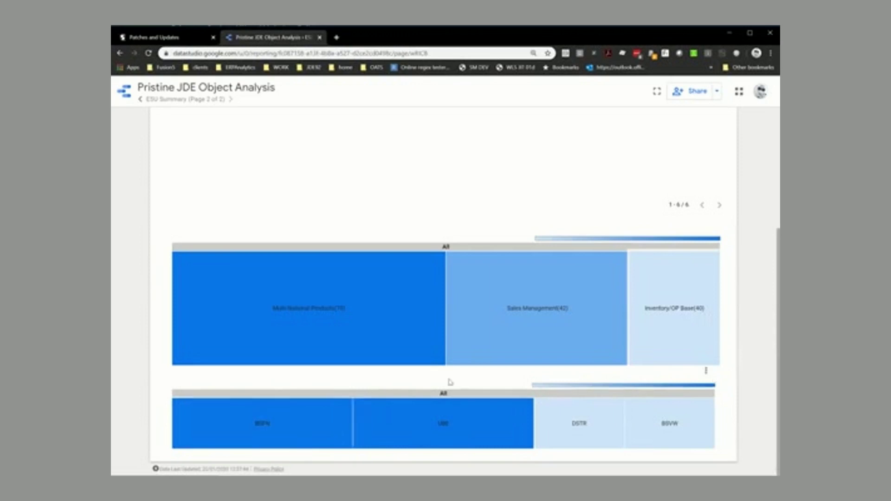
scroll(450, 382, up, 5)
scroll(358, 249, down, 2)
scroll(305, 246, up, 2)
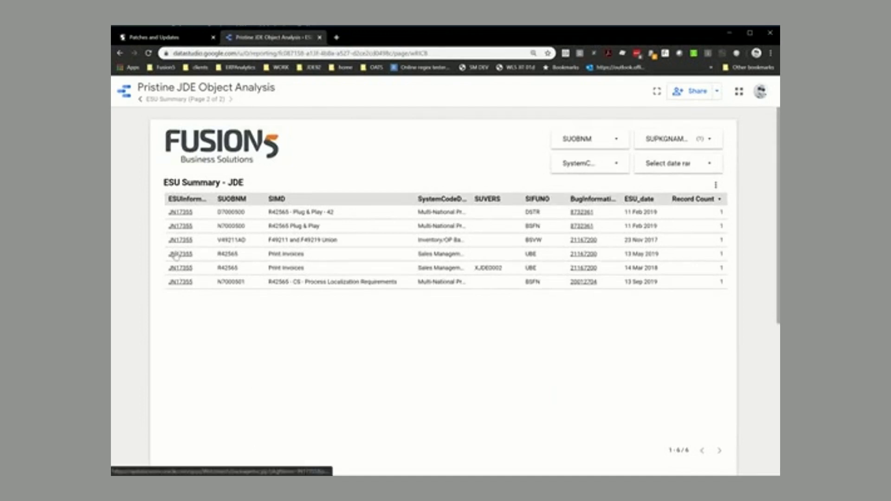
Step: View the JN17355 package documentation from an R42565 row, review its bug, object and superseded lists, and return to the report
click(180, 254)
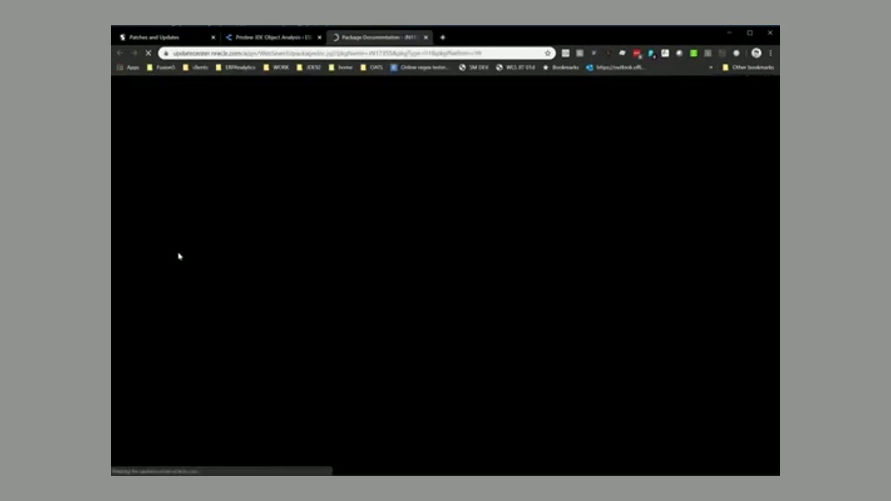
scroll(264, 352, down, 20)
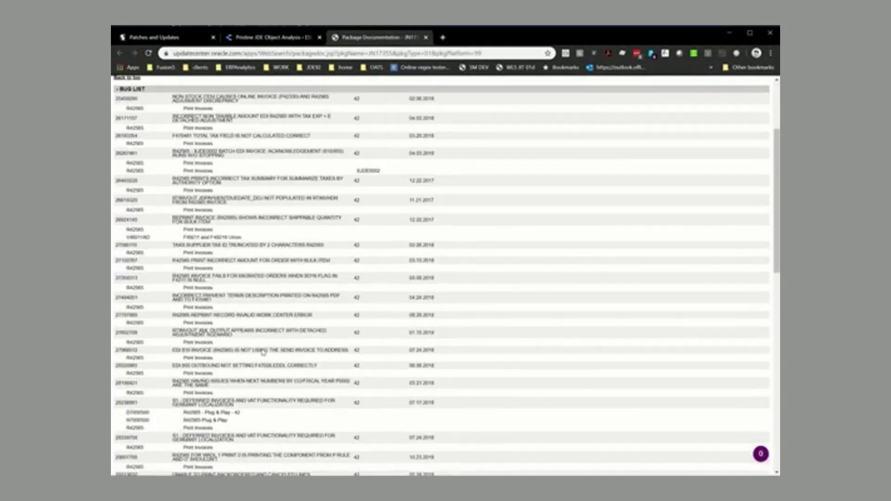
scroll(263, 351, up, 20)
scroll(262, 352, up, 3)
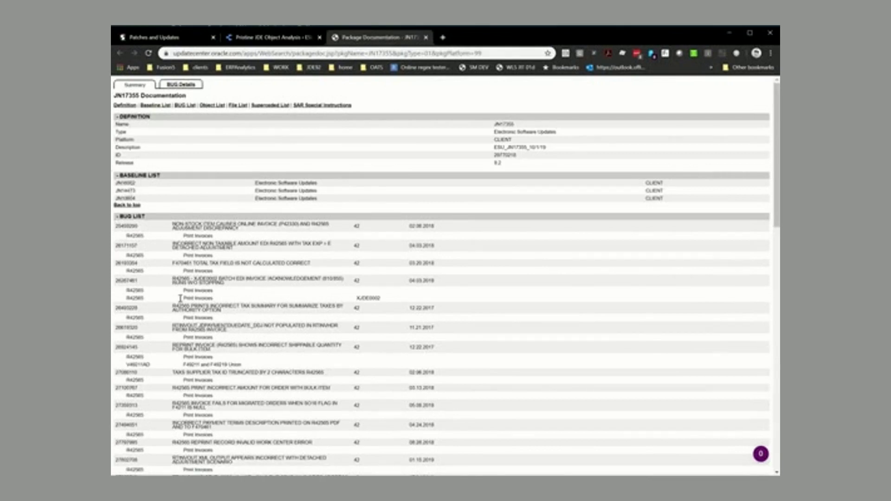
scroll(203, 365, down, 20)
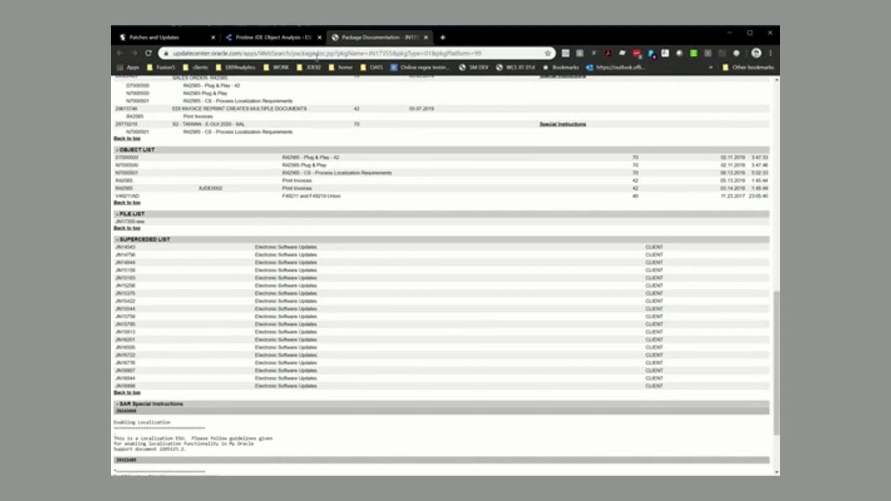
click(288, 37)
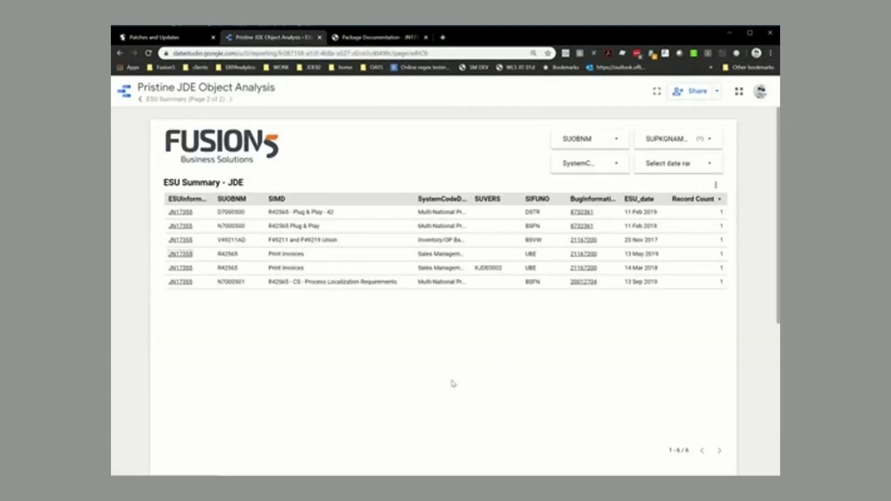
Step: Check the bug details pages for 21167200, 20012704 and 8732361 from the ESU Summary, closing each one
click(586, 240)
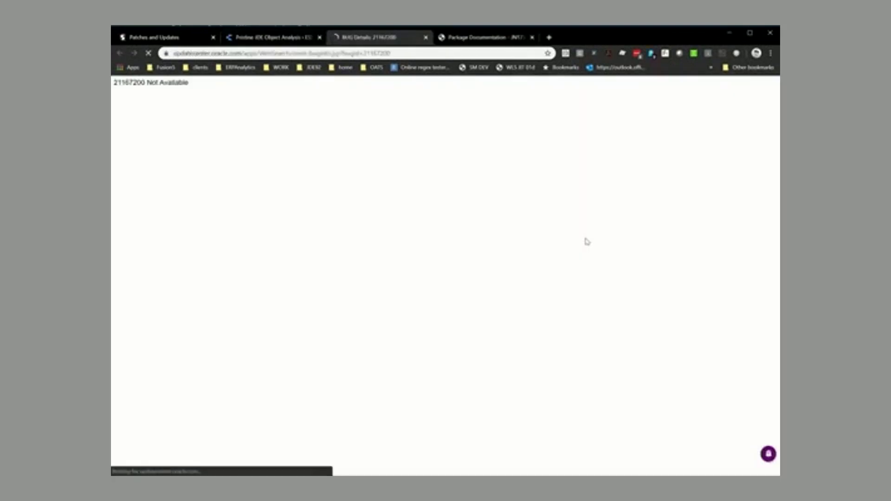
click(425, 37)
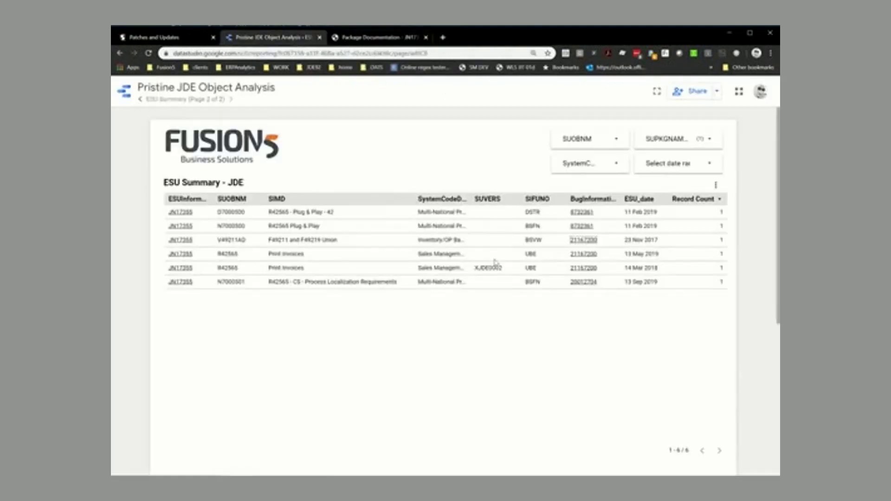
click(584, 282)
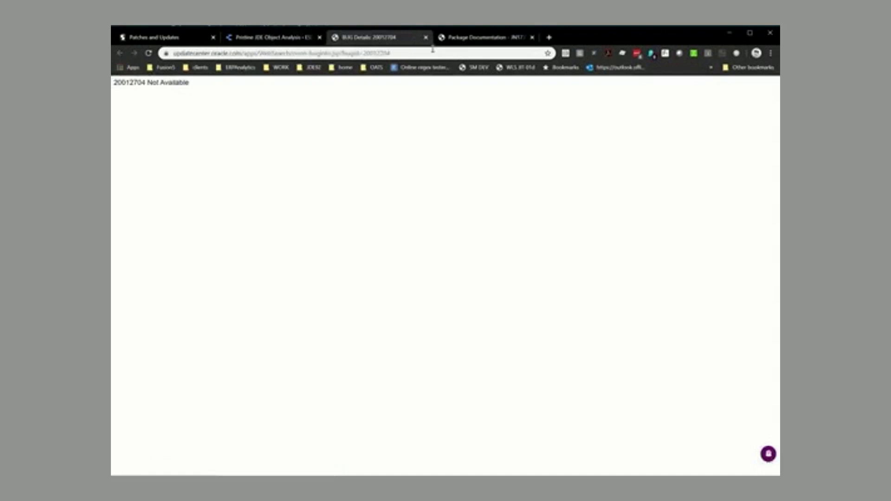
click(425, 37)
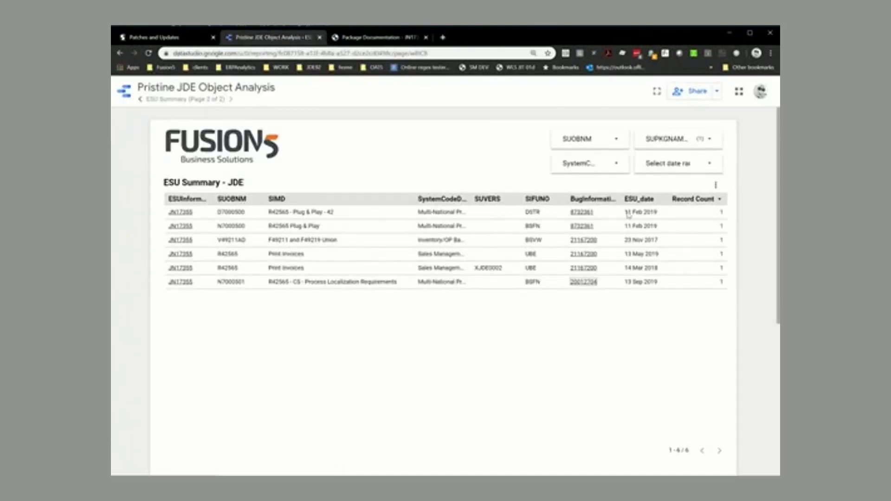
click(573, 227)
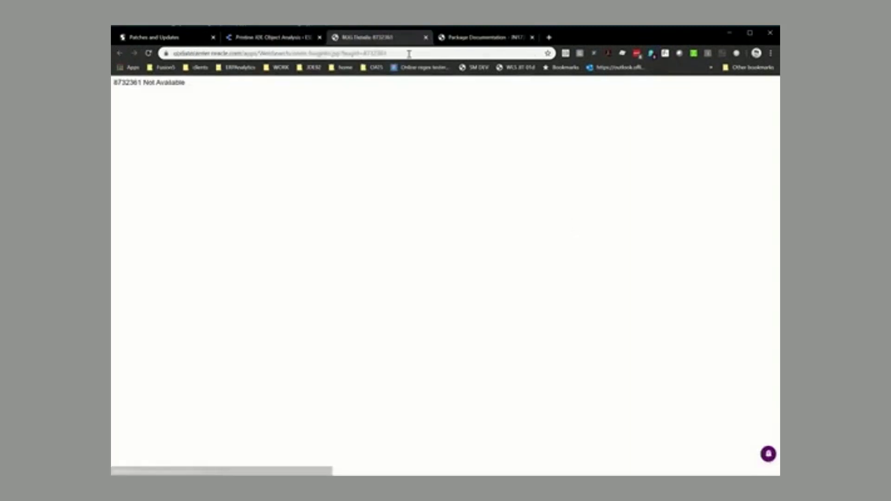
click(426, 37)
Step: Check the BUG Details view in the JN17355 package documentation and return to the ESU Summary report
click(386, 41)
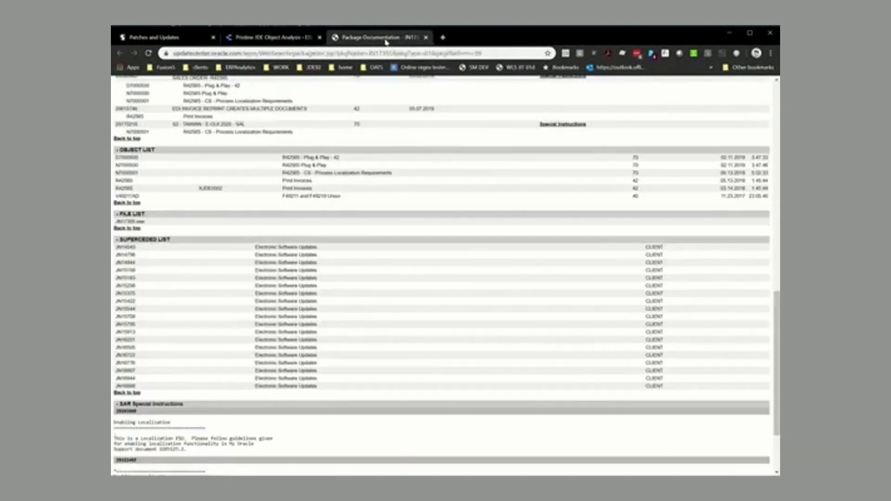
scroll(174, 262, up, 15)
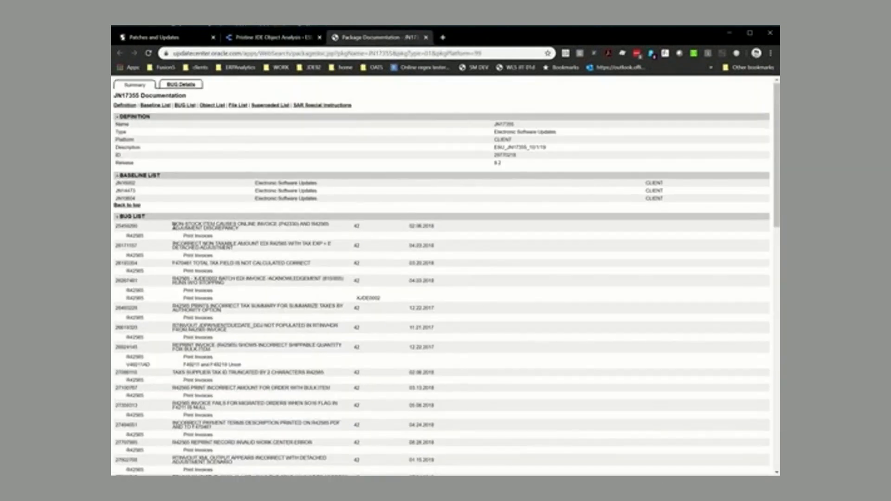
click(180, 85)
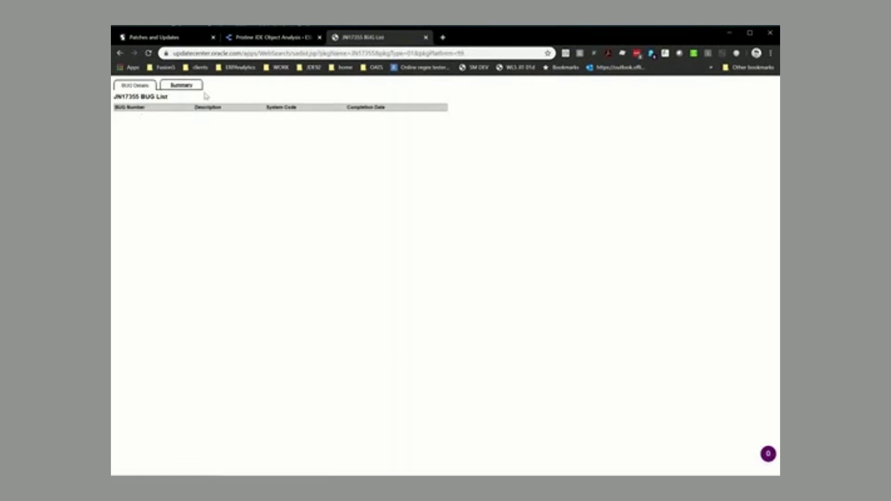
click(264, 41)
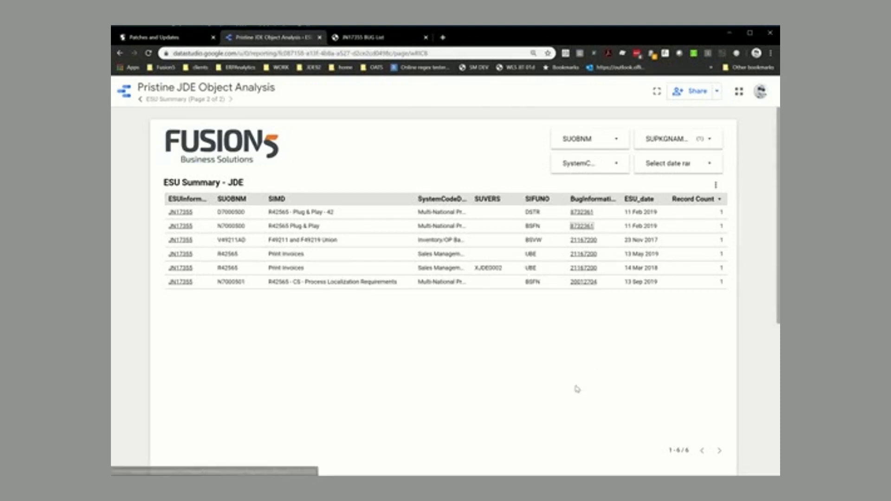
scroll(578, 389, down, 5)
scroll(577, 389, up, 5)
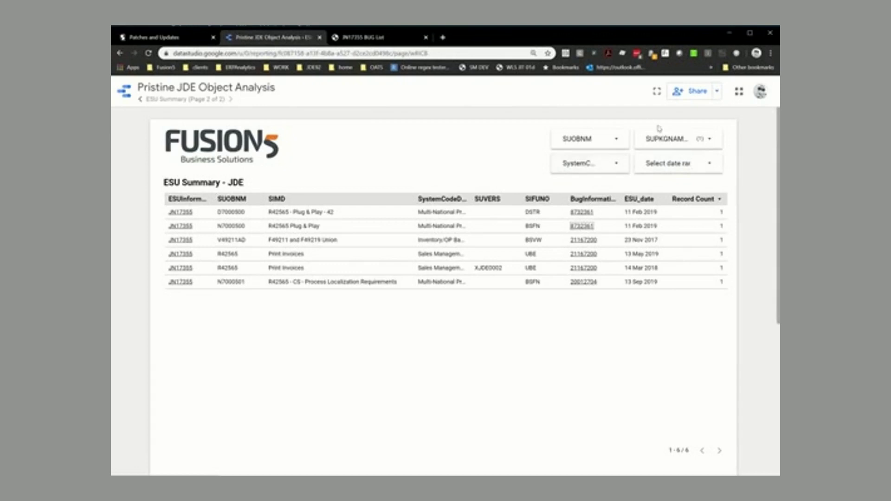
Step: Clear the package name filter and limit the system code filter to Sales Management(42) and Sales Order Entry(42B)
click(668, 138)
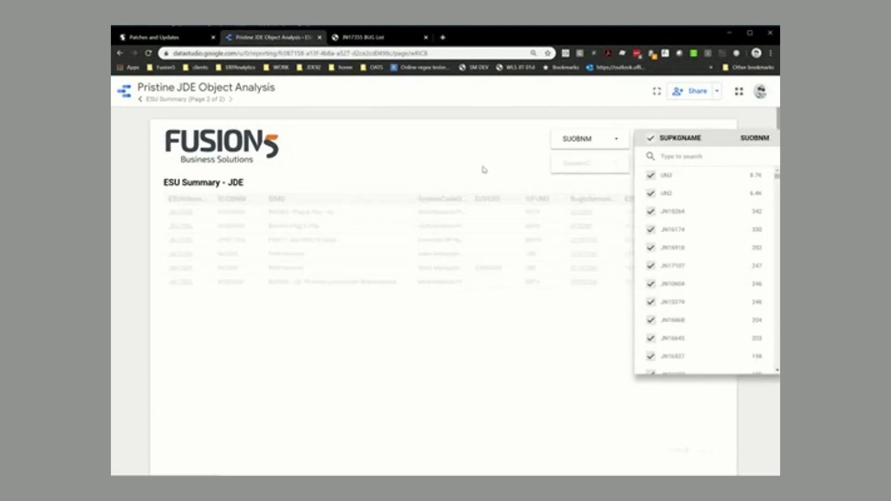
click(550, 168)
click(556, 166)
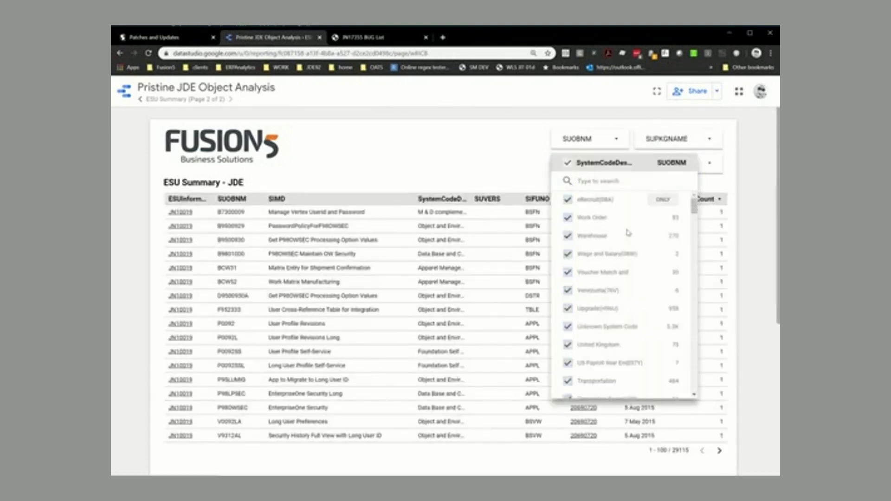
click(608, 181)
text(sales)
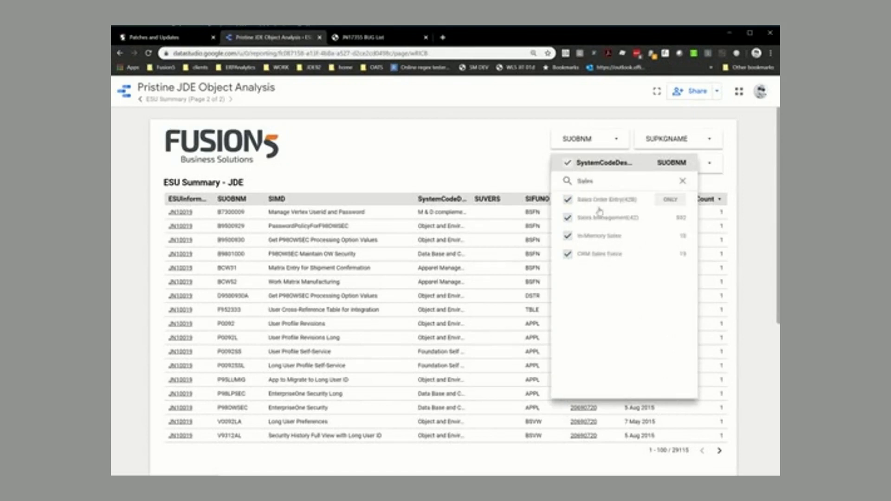
click(670, 218)
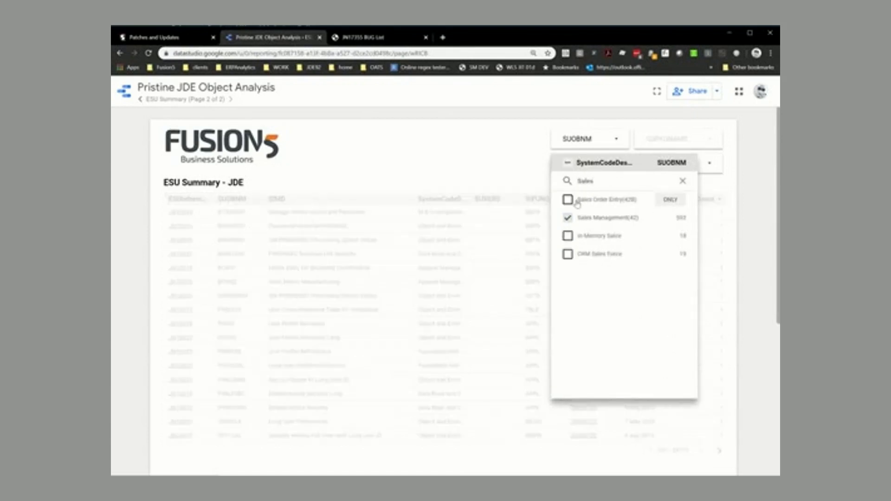
click(568, 199)
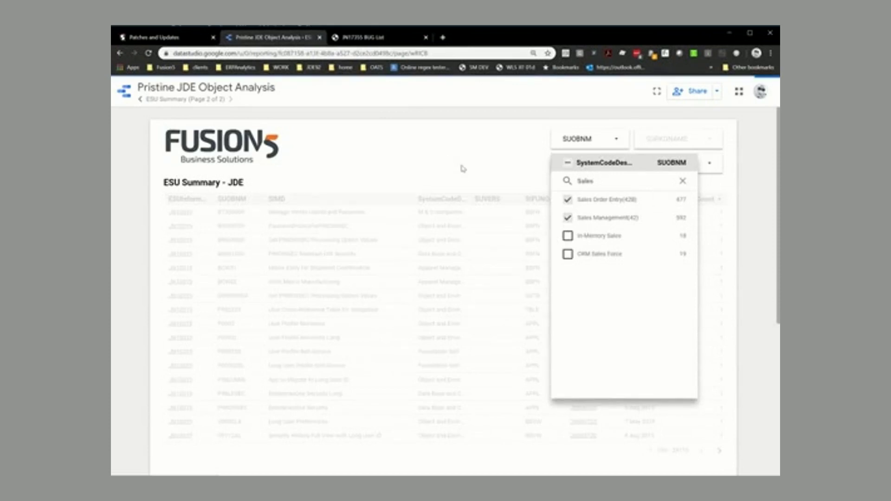
click(454, 150)
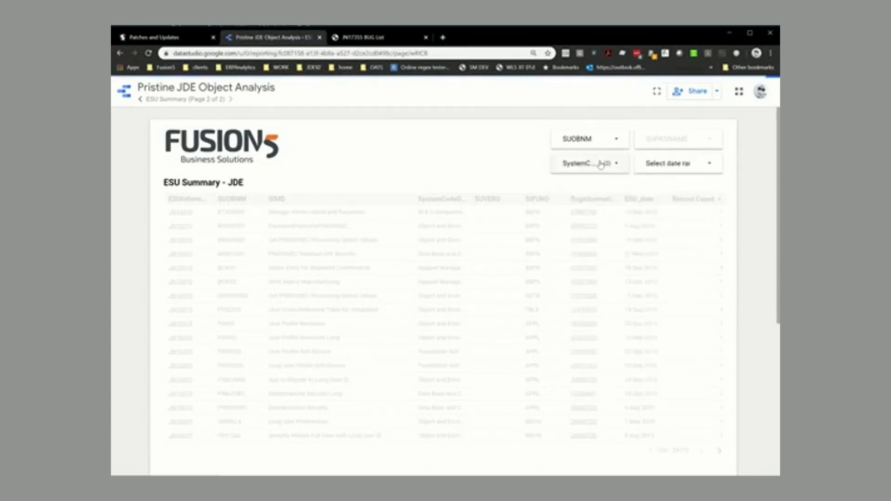
Step: Set the ESU date range to 1 December 2019 through 21 January 2020 and apply it
click(682, 165)
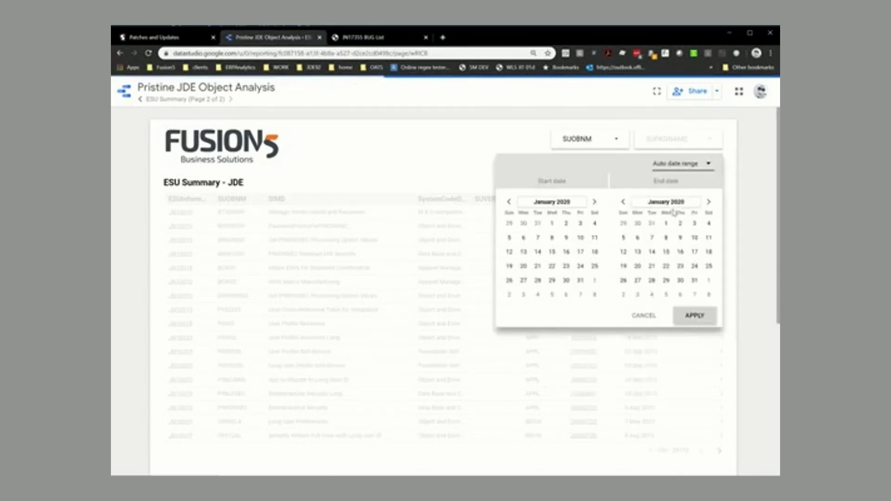
click(509, 201)
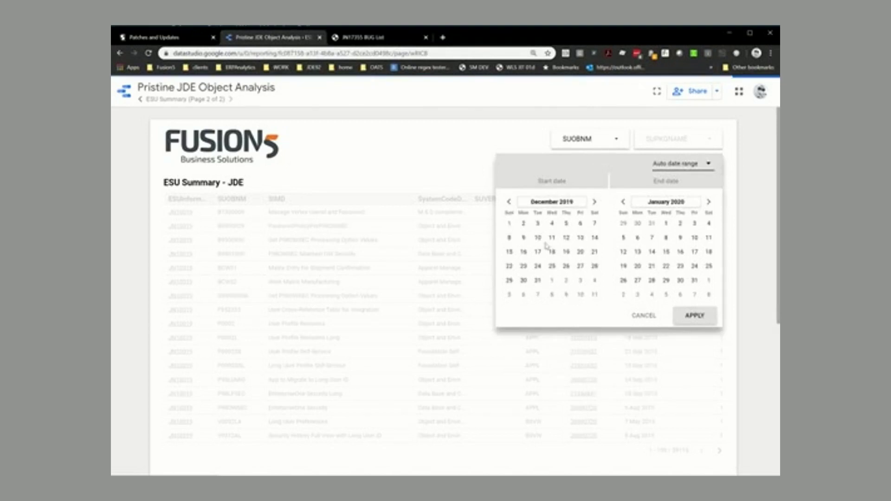
click(509, 223)
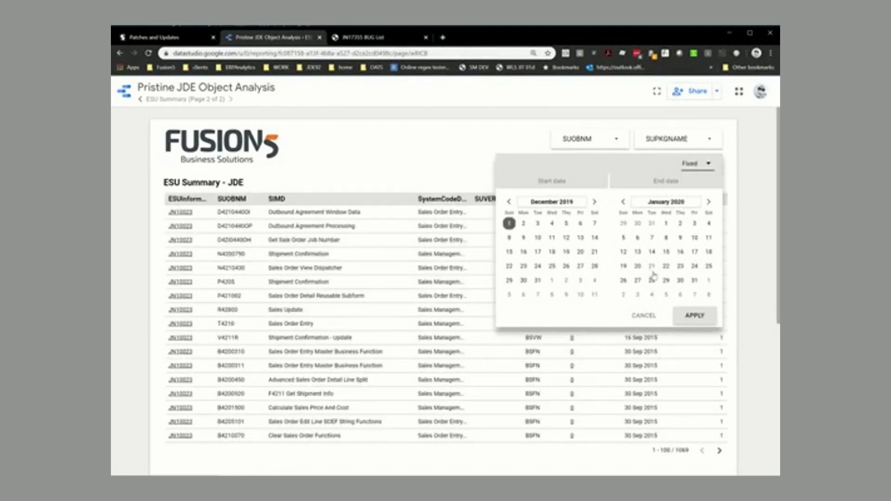
click(652, 266)
click(698, 317)
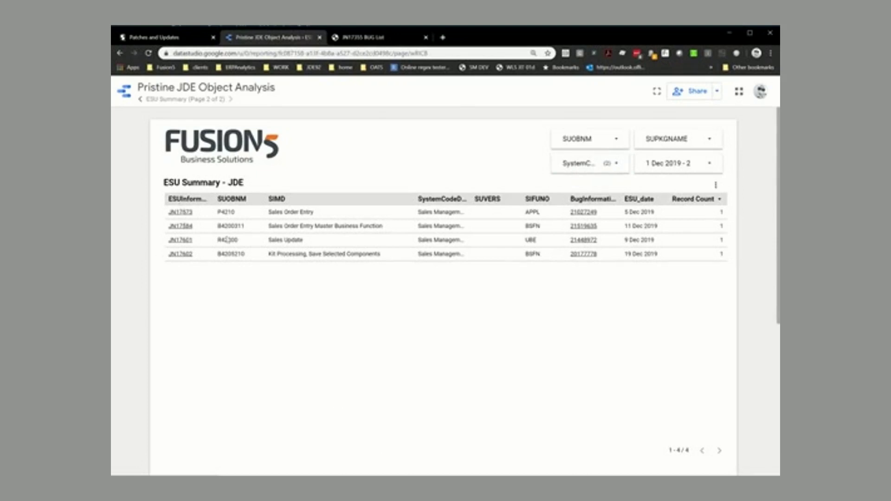
Step: Review the package documentation for JN17584 from the Sales Order Entry Master Business Function row and return to the ESU Summary
click(186, 227)
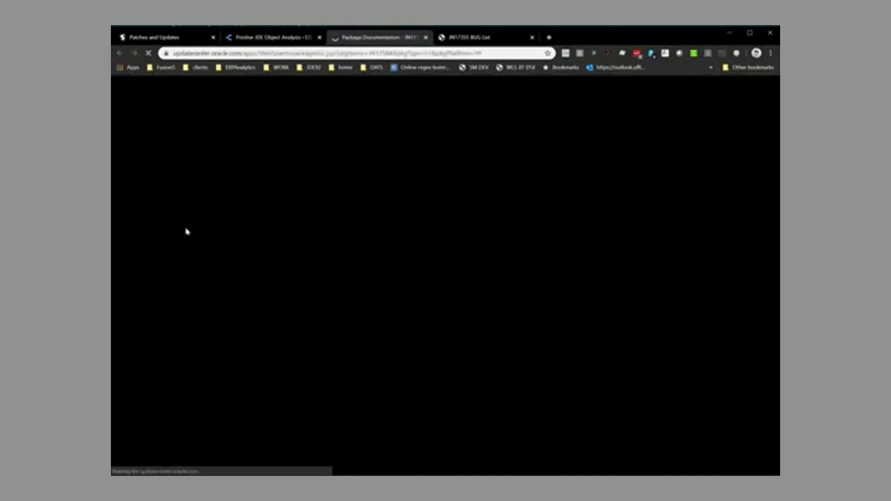
scroll(223, 257, down, 5)
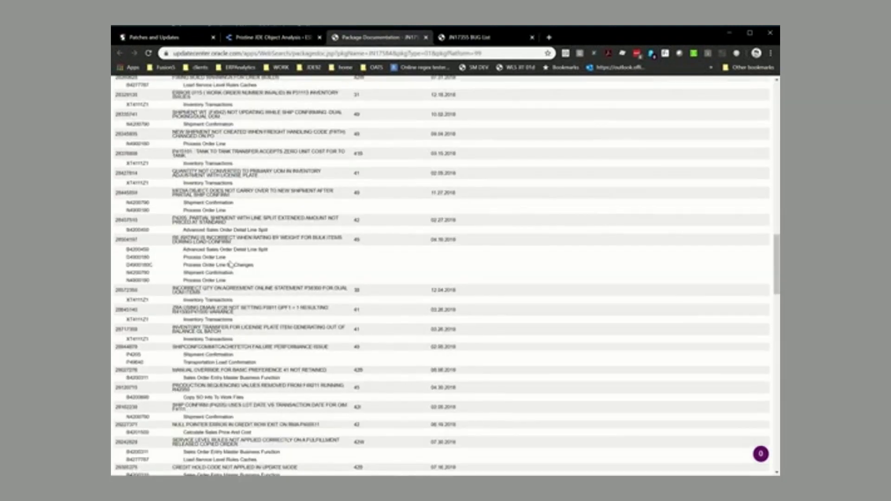
scroll(237, 250, up, 5)
click(279, 39)
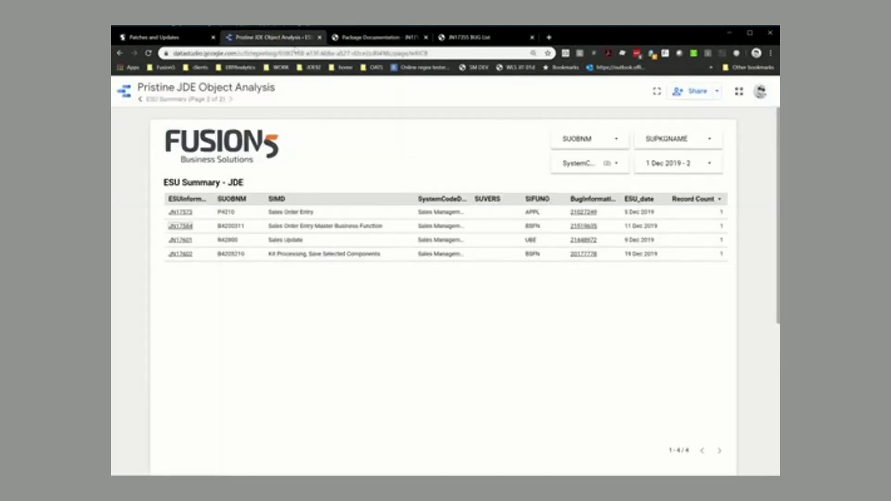